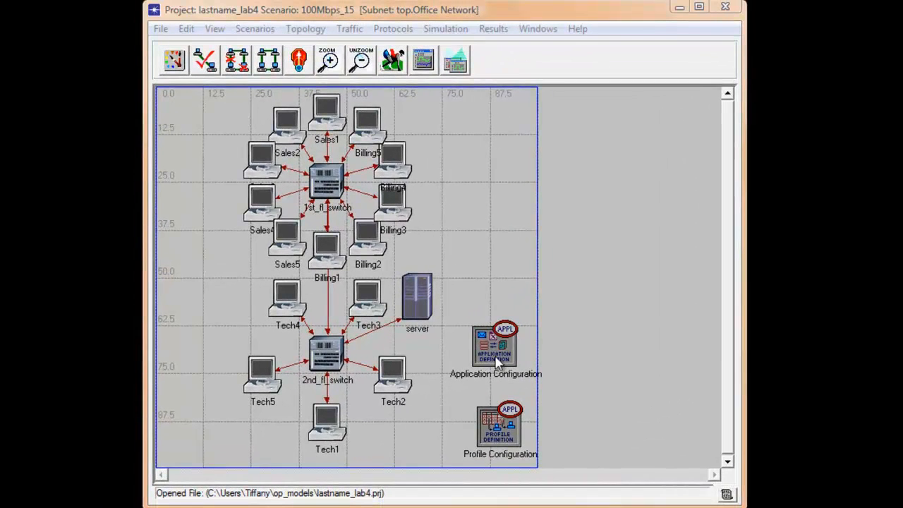
Set the Application Definitions attribute of the Application Configuration node to Default.
{"action": "right_click", "coordinate": [498, 362]}
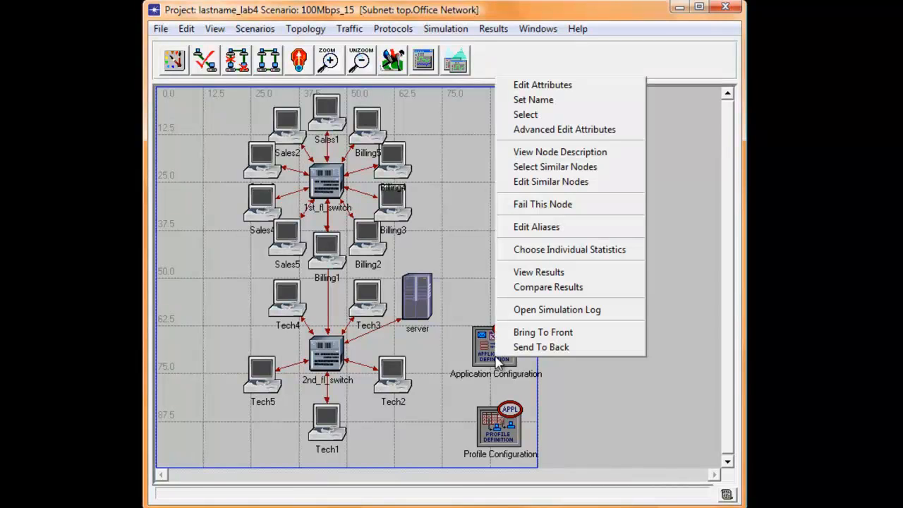
{"action": "left_click", "coordinate": [539, 86]}
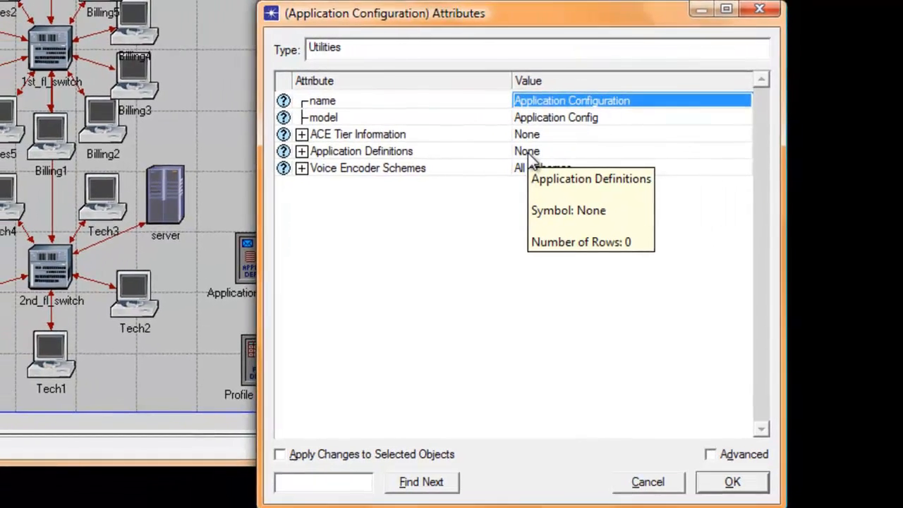
{"action": "left_click", "coordinate": [502, 162]}
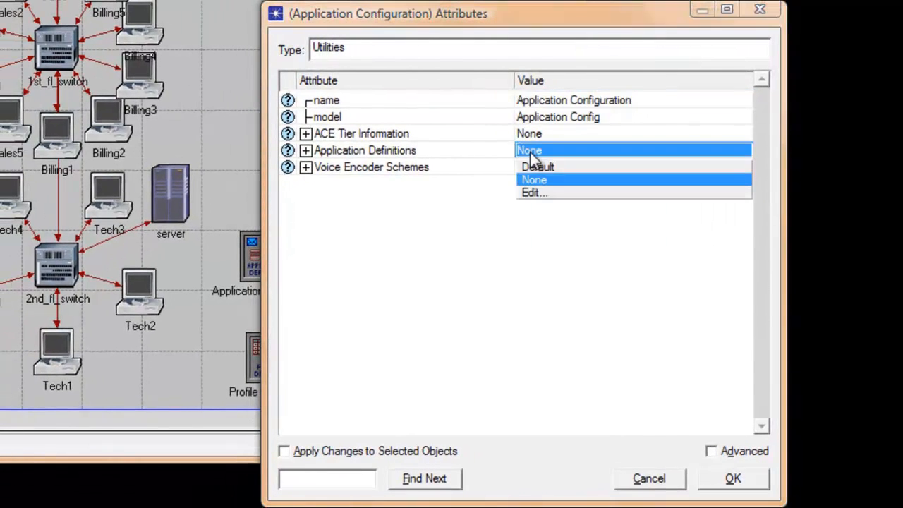
{"action": "left_click", "coordinate": [539, 169]}
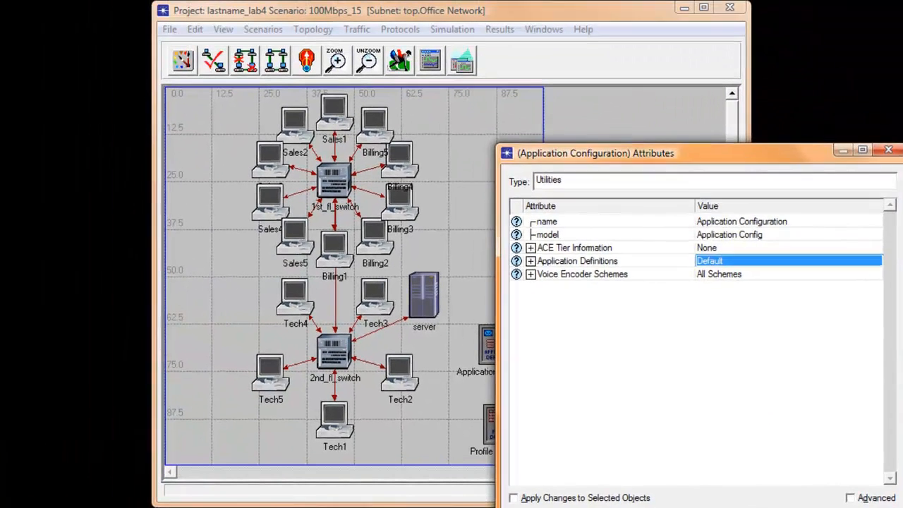
{"action": "left_click", "coordinate": [741, 478]}
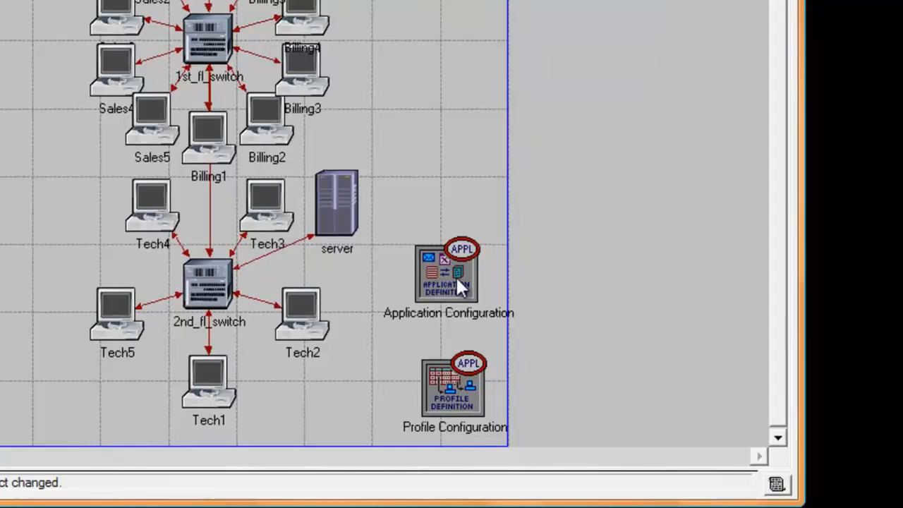
Examine the application rows defined under Application Definitions in the Application Configuration node's attributes, and close the attributes.
{"action": "right_click", "coordinate": [457, 279]}
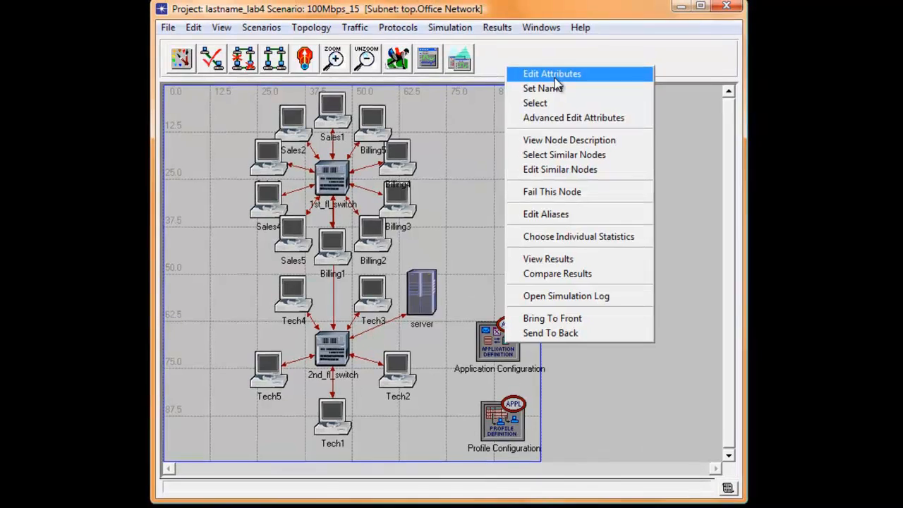
{"action": "left_click", "coordinate": [555, 77]}
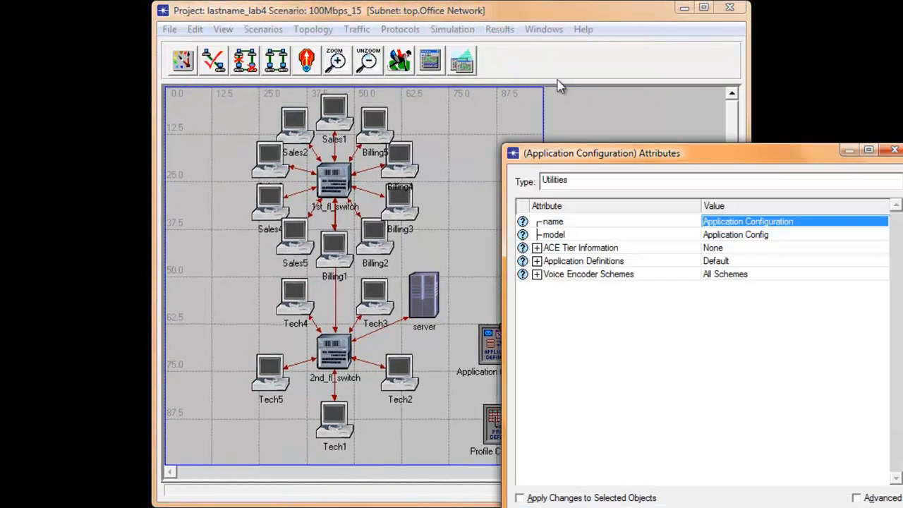
{"action": "left_click_drag", "start_coordinate": [628, 158], "coordinate": [446, 112]}
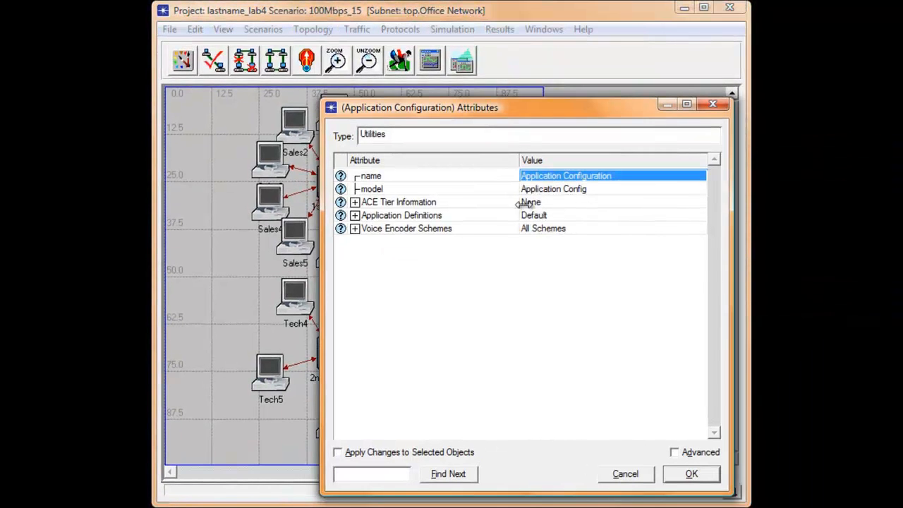
{"action": "left_click", "coordinate": [355, 216]}
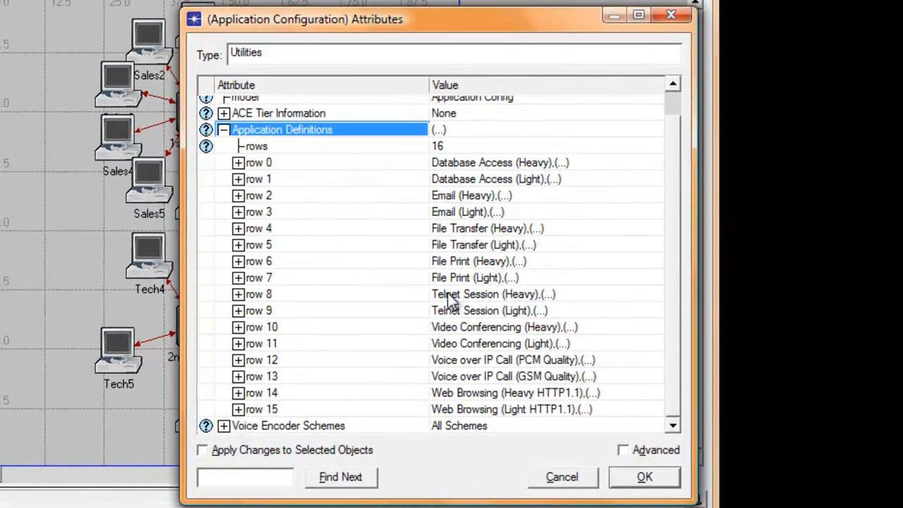
{"action": "mouse_move", "coordinate": [448, 318]}
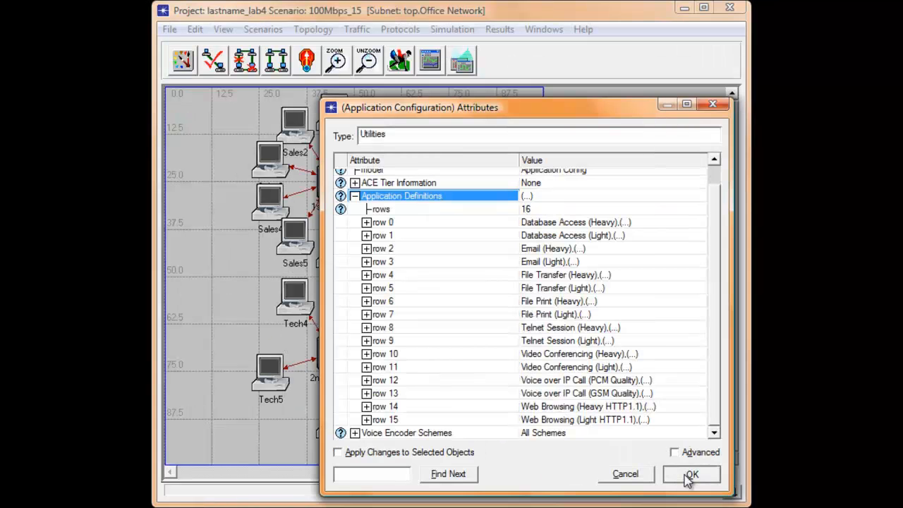
{"action": "left_click", "coordinate": [644, 477]}
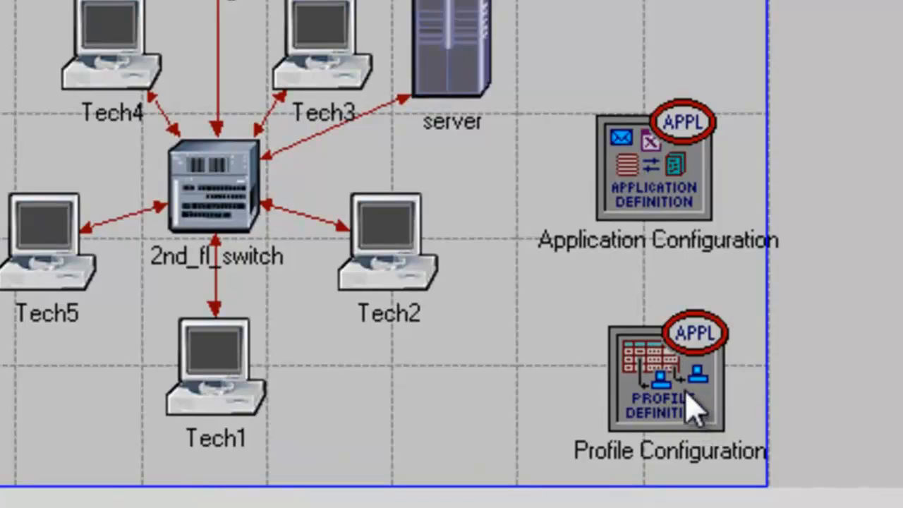
Open the Profile Configuration node's profile table for editing and set it to 3 rows.
{"action": "right_click", "coordinate": [687, 395]}
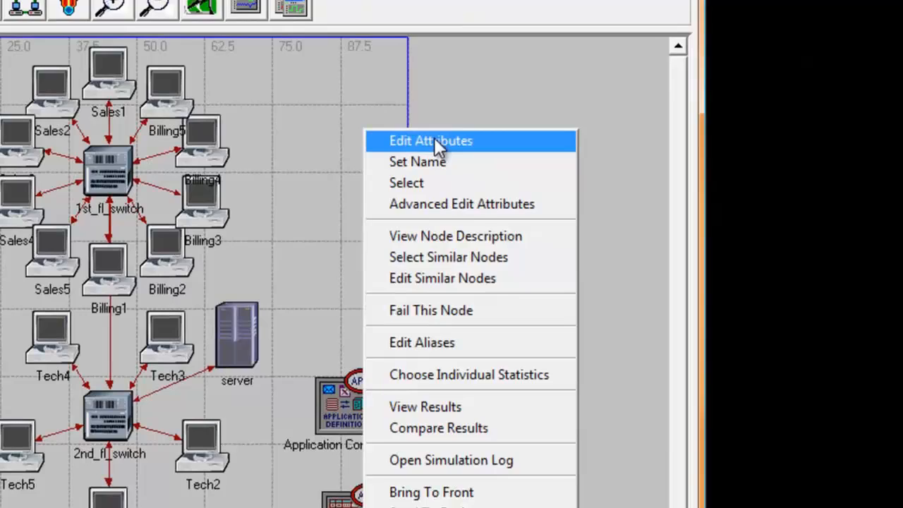
{"action": "left_click", "coordinate": [434, 141]}
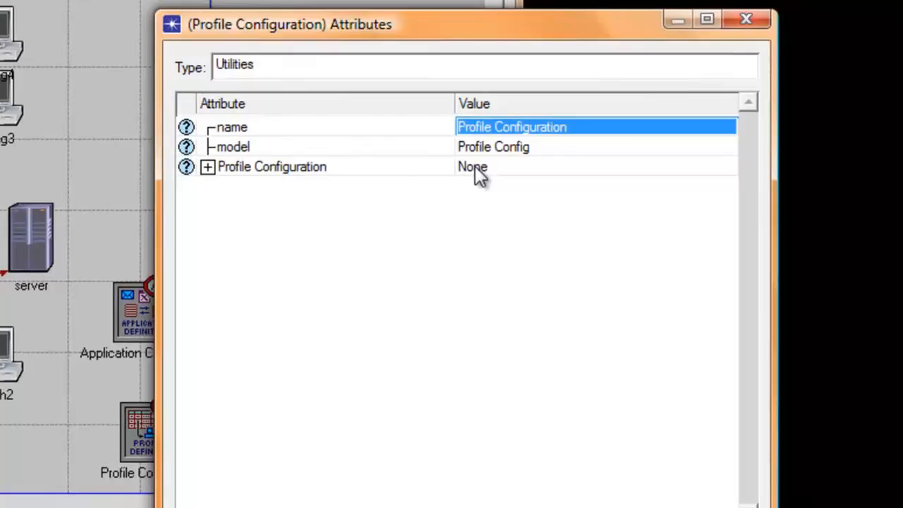
{"action": "mouse_move", "coordinate": [580, 159]}
{"action": "left_click", "coordinate": [475, 166]}
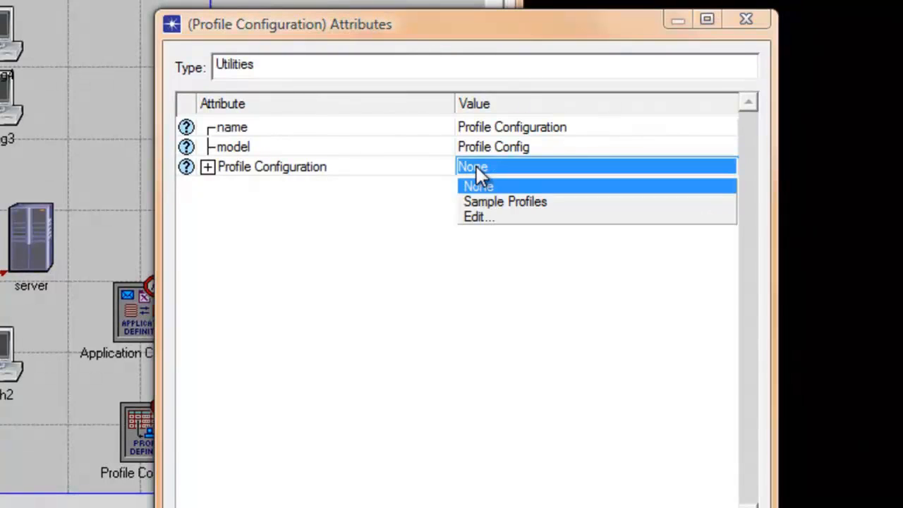
{"action": "left_click", "coordinate": [474, 216]}
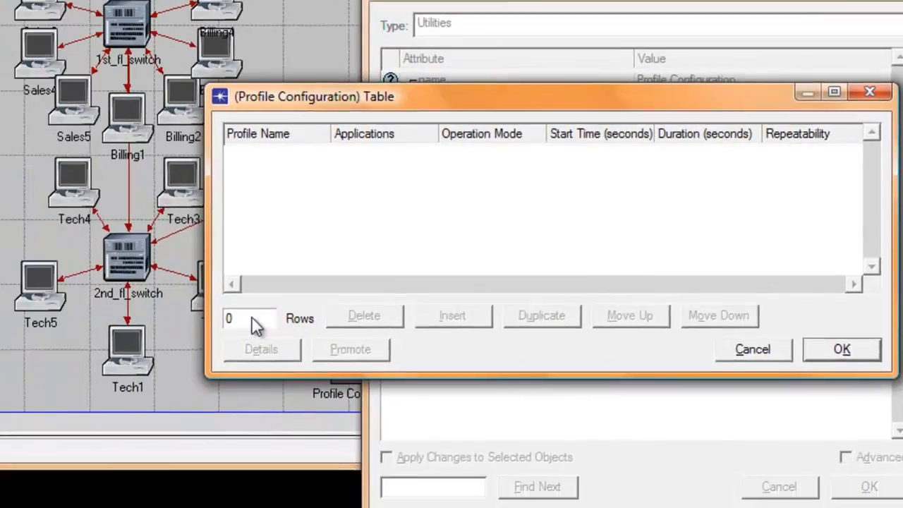
{"action": "left_click", "coordinate": [76, 347]}
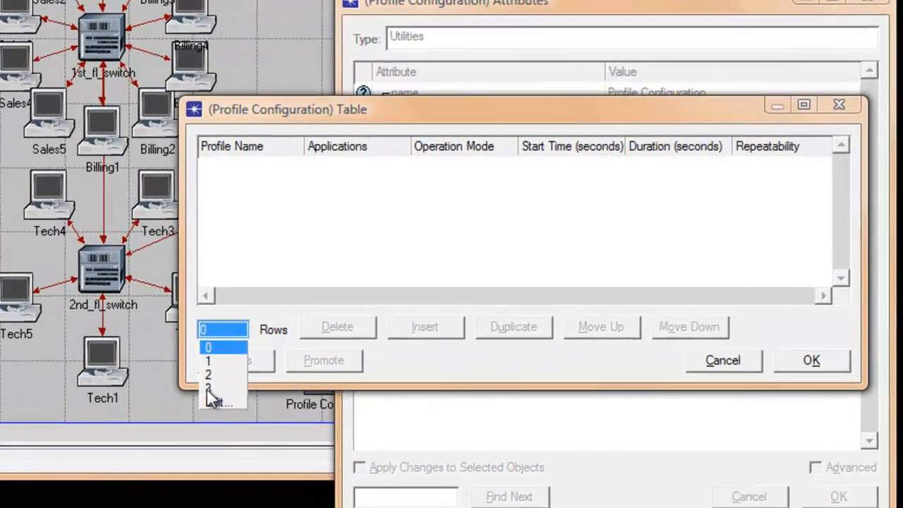
{"action": "left_click", "coordinate": [155, 375]}
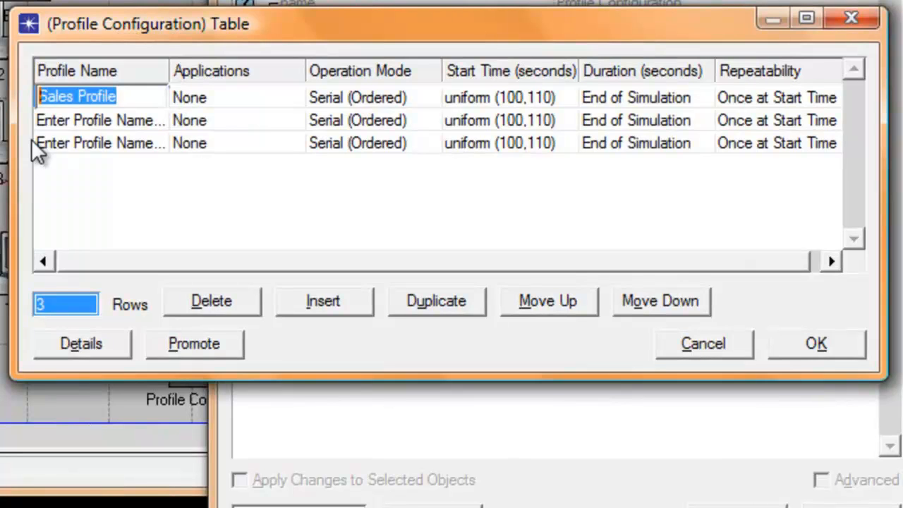
Name the three profile rows Billing Profile, Sales Profile and Tech Profile.
{"action": "type", "text": "Bill"}
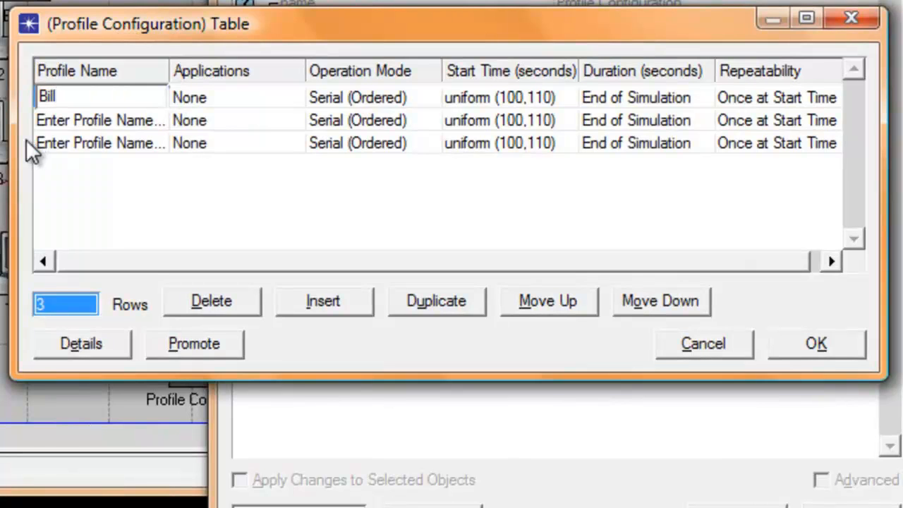
{"action": "type", "text": "ing Pr"}
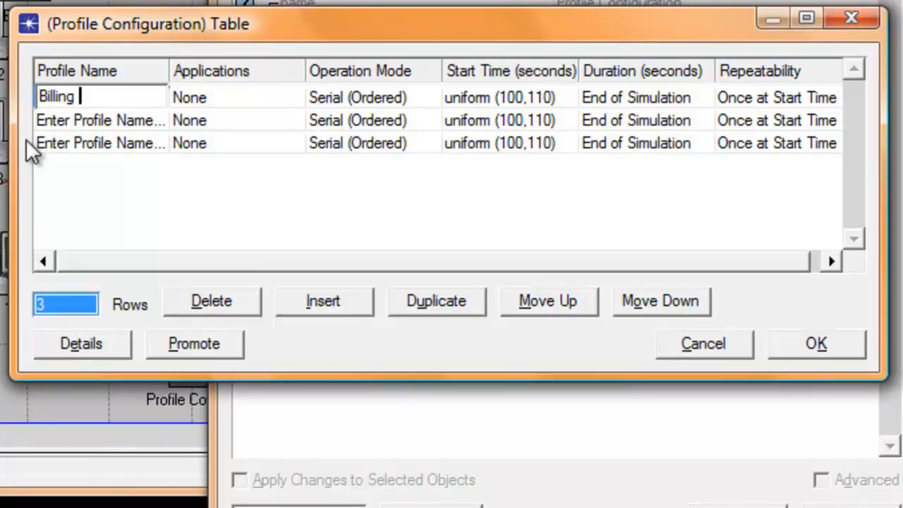
{"action": "type", "text": "ofile"}
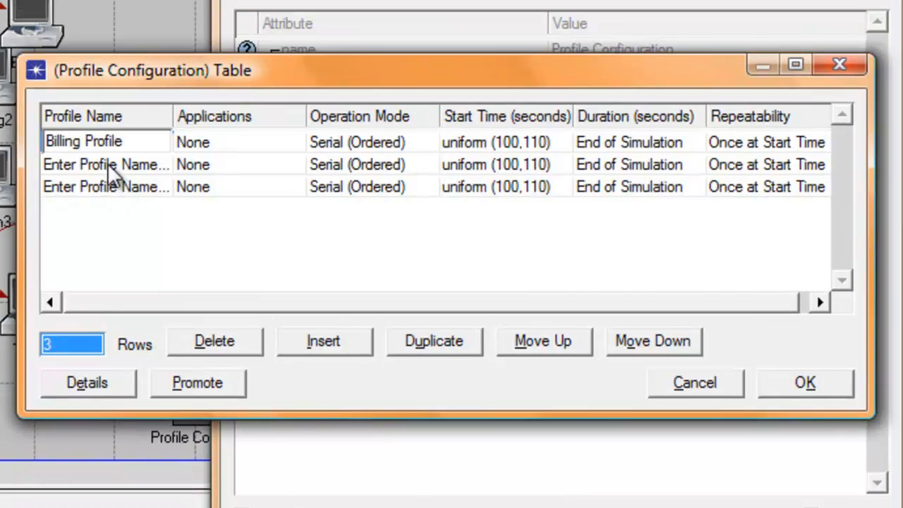
{"action": "left_click", "coordinate": [101, 119]}
{"action": "type", "text": "S"}
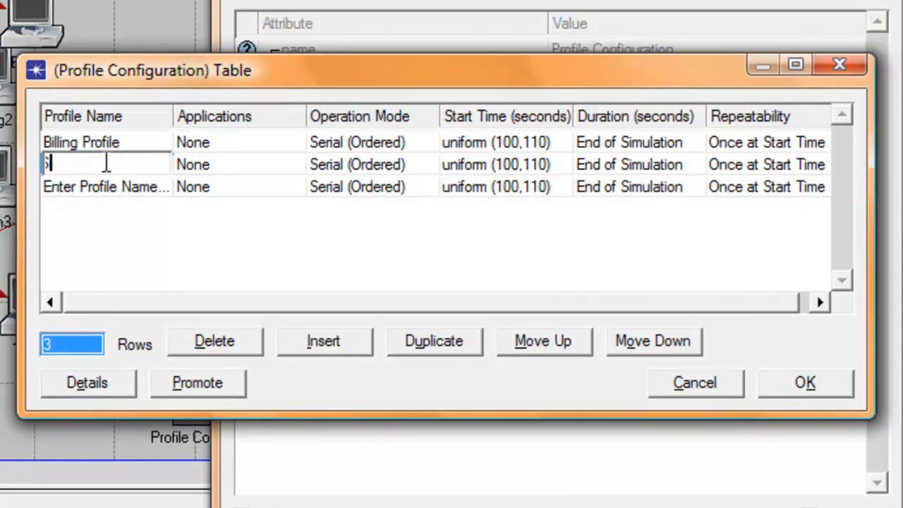
{"action": "type", "text": "ales Profile"}
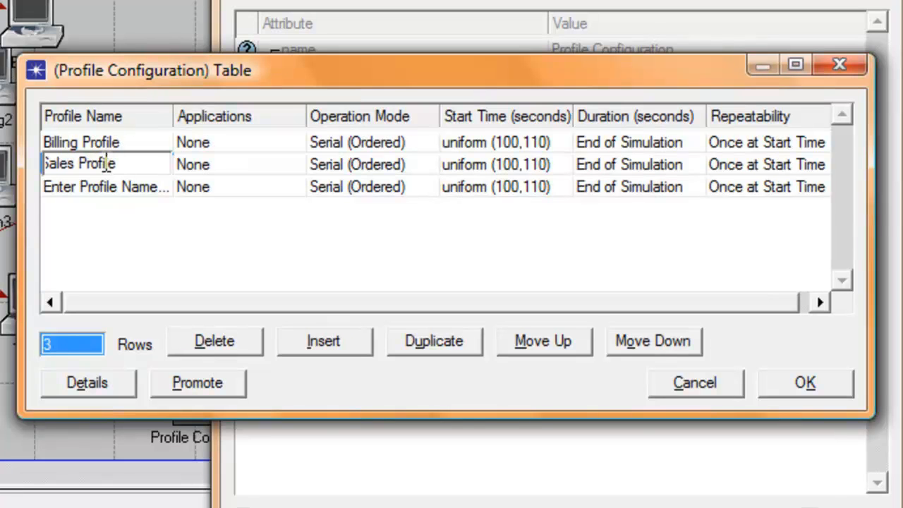
{"action": "key", "text": "Return"}
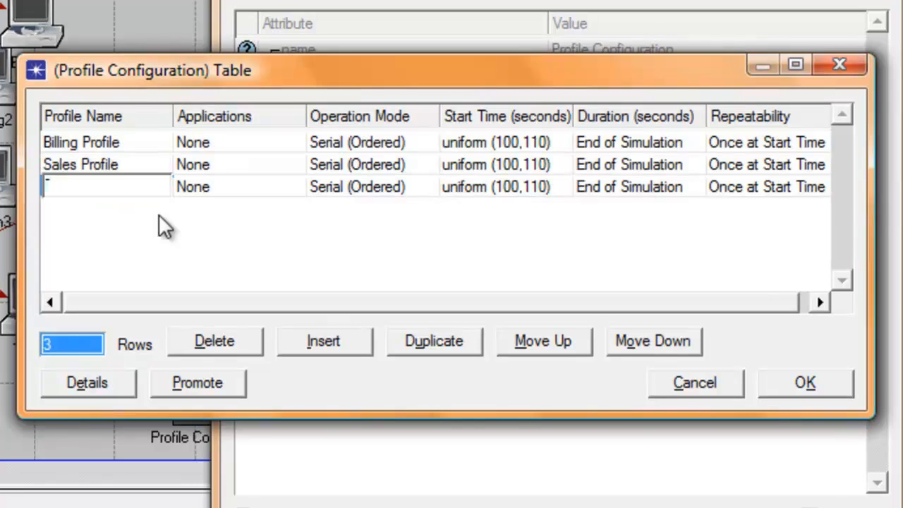
{"action": "type", "text": "Tech Profile"}
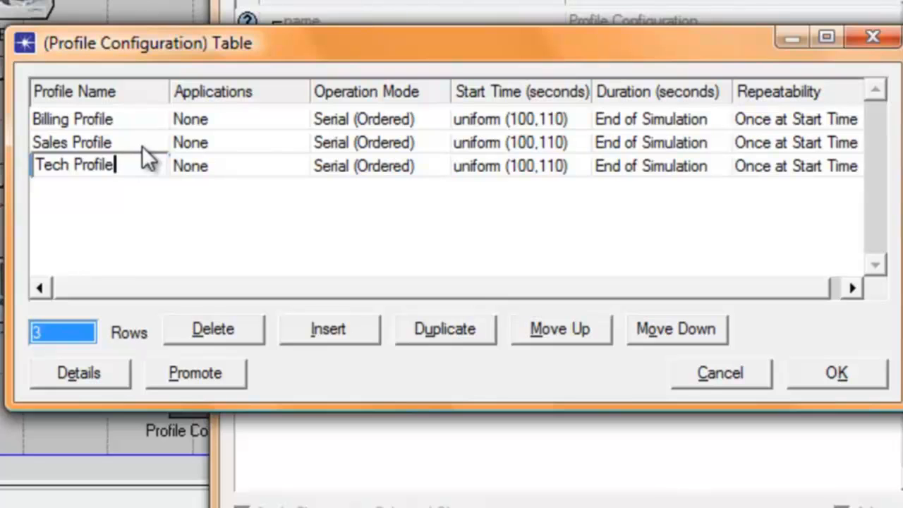
Open the applications table of the Billing Profile and set it to 3 rows.
{"action": "left_click", "coordinate": [206, 119]}
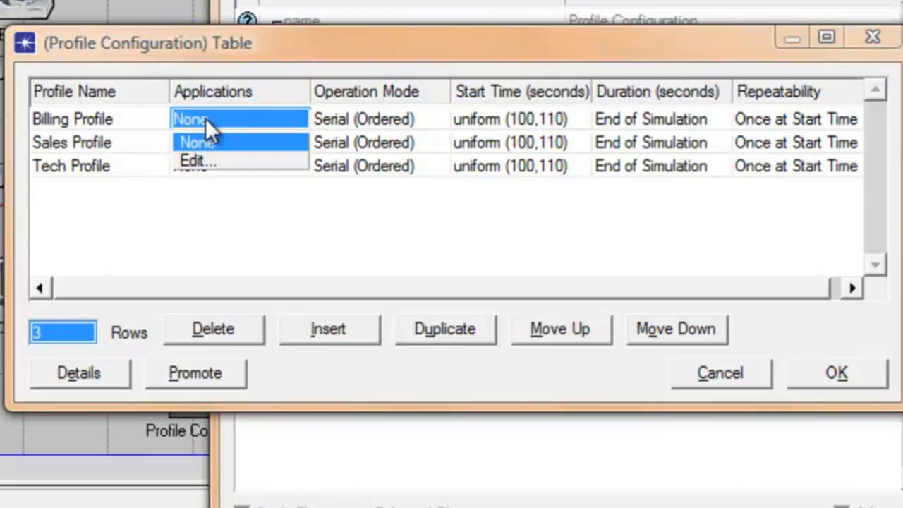
{"action": "left_click", "coordinate": [206, 118]}
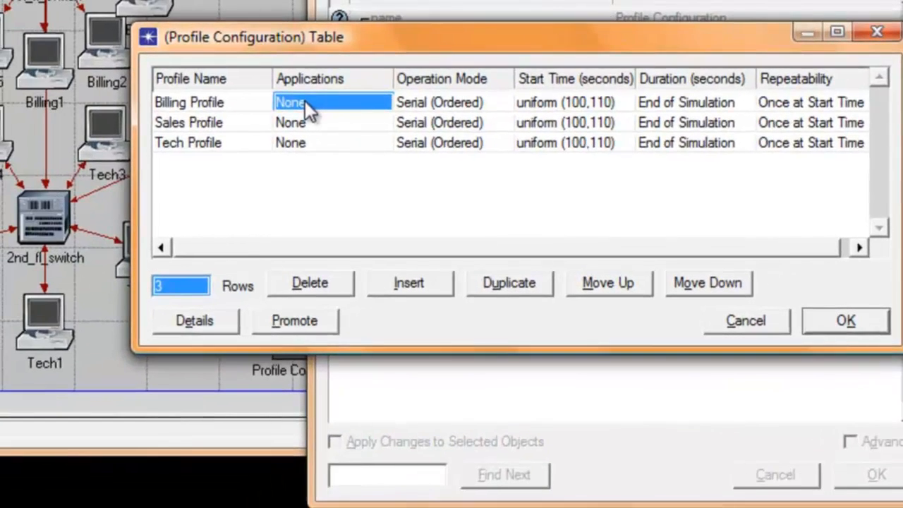
{"action": "left_click", "coordinate": [305, 101]}
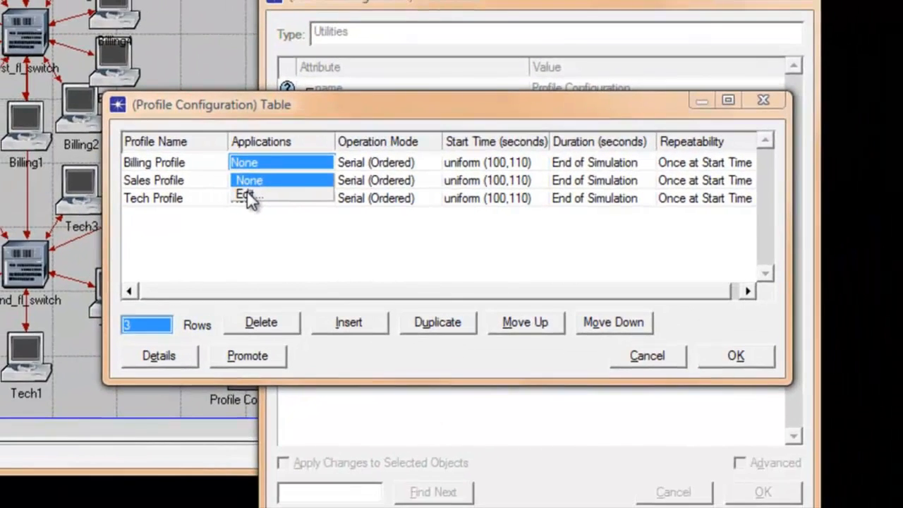
{"action": "left_click", "coordinate": [203, 193]}
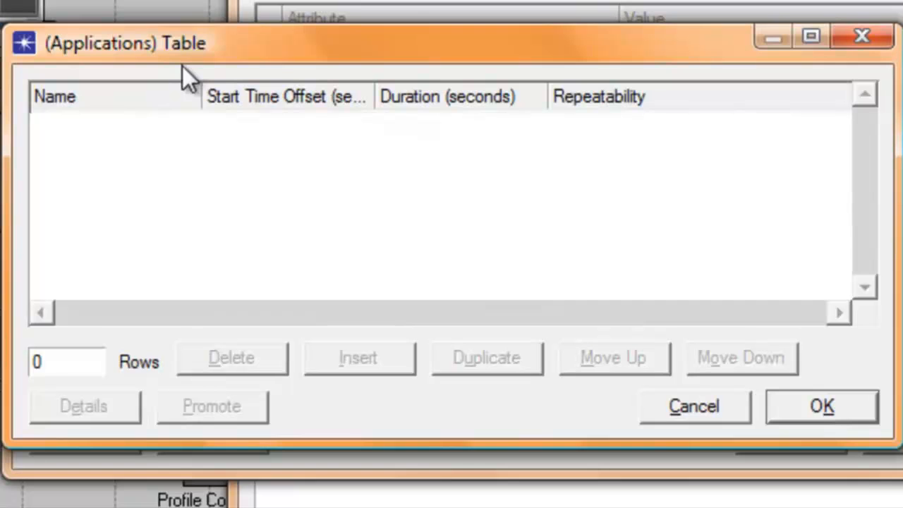
{"action": "left_click", "coordinate": [64, 362]}
{"action": "left_click", "coordinate": [56, 447]}
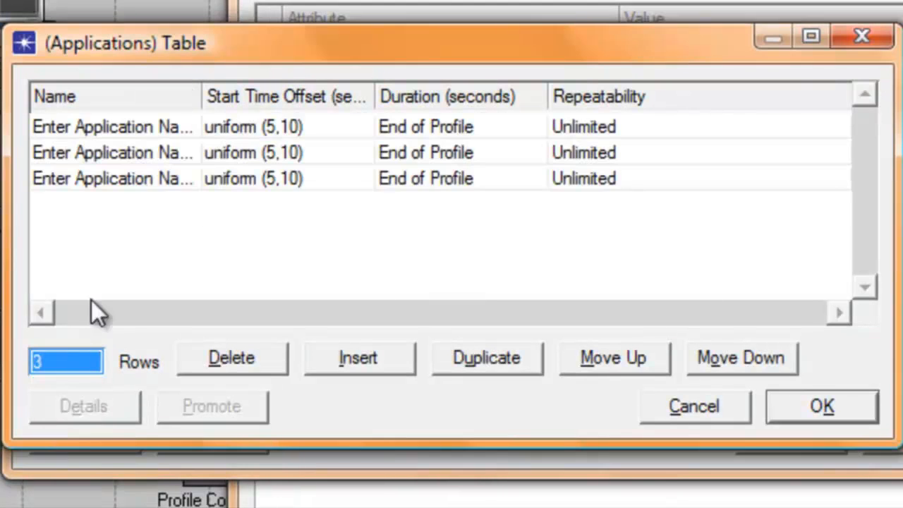
Assign Database Access (Heavy), Email (Heavy) and Web Browsing (Light HTTP1.1) to the Billing Profile's three application rows and confirm the table.
{"action": "left_click", "coordinate": [148, 124]}
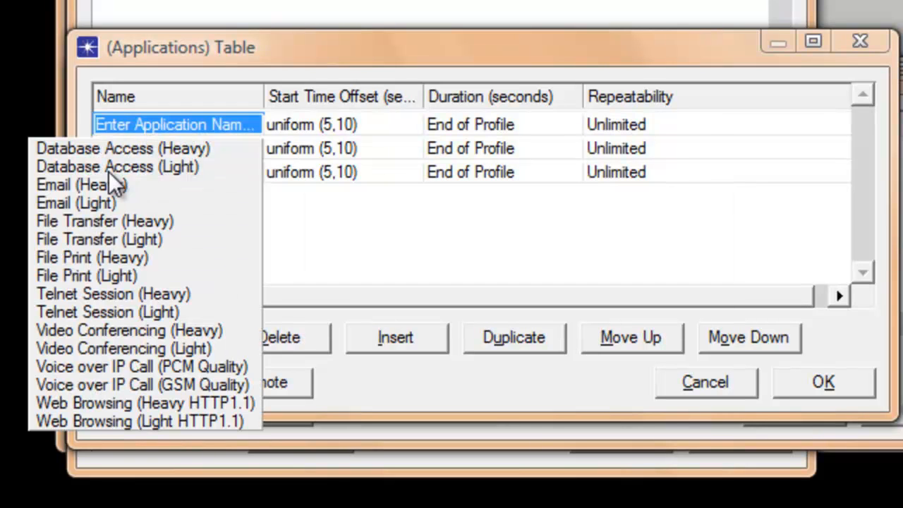
{"action": "left_click", "coordinate": [121, 154]}
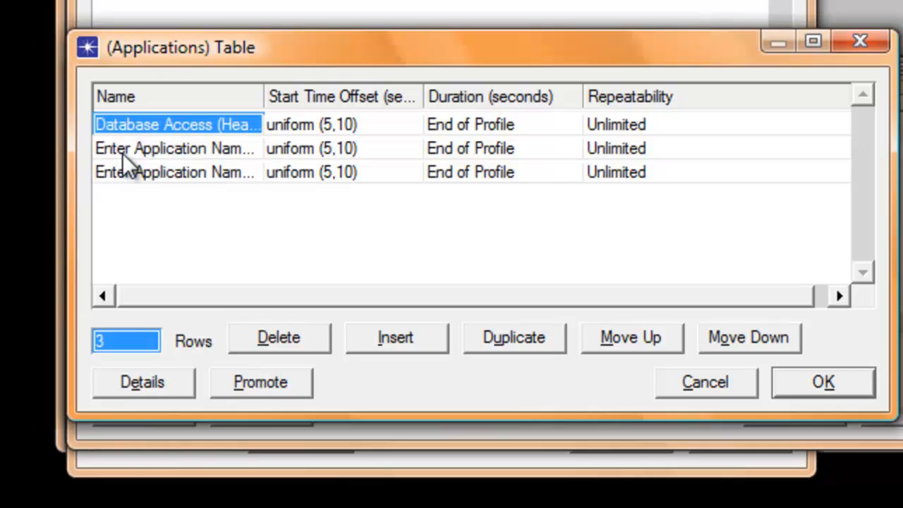
{"action": "left_click", "coordinate": [125, 153]}
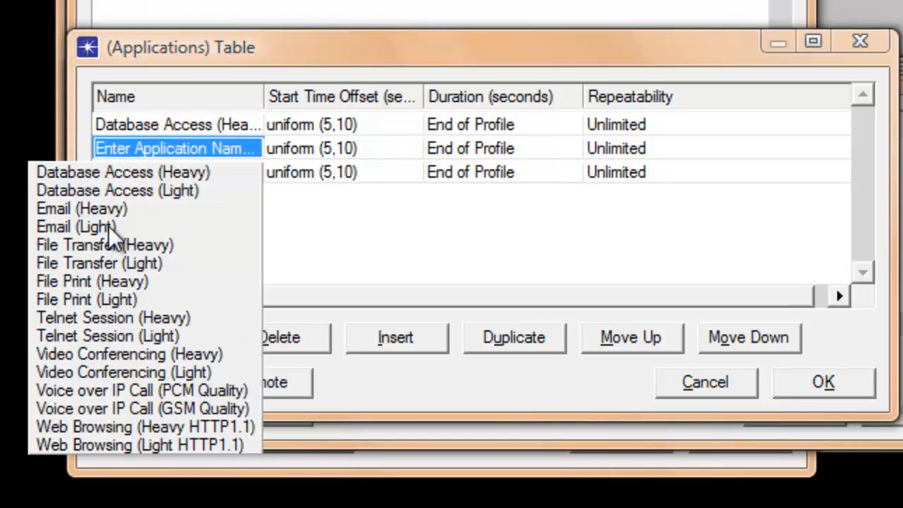
{"action": "left_click", "coordinate": [102, 208]}
{"action": "left_click", "coordinate": [145, 174]}
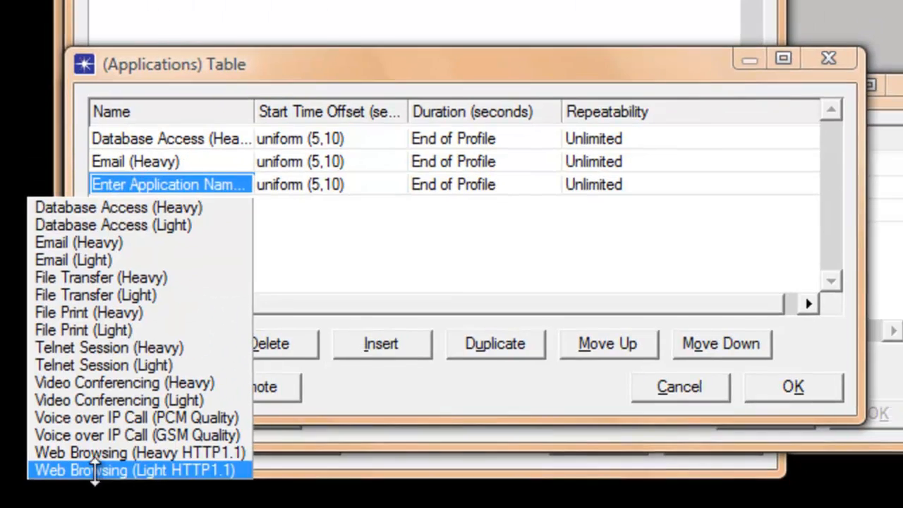
{"action": "left_click", "coordinate": [99, 468]}
{"action": "left_click", "coordinate": [642, 415]}
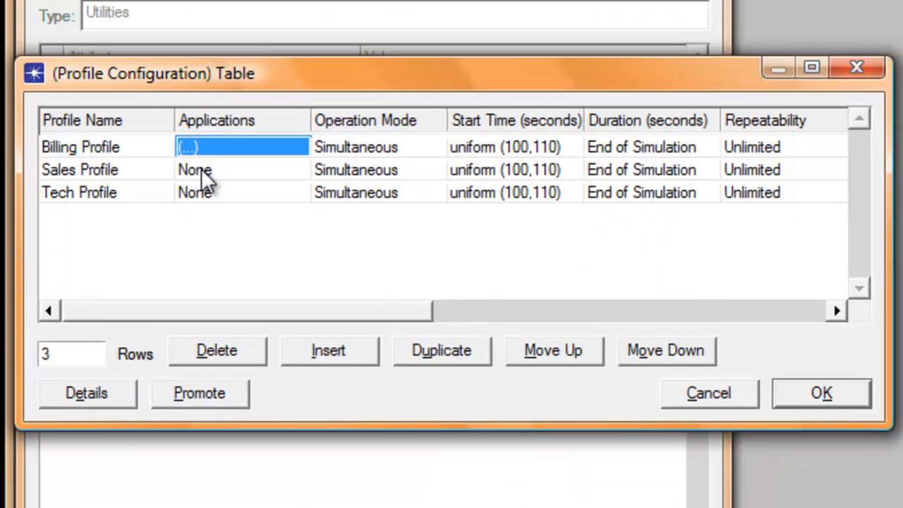
Open the applications table of the Sales Profile and set it to 3 rows.
{"action": "left_click", "coordinate": [205, 173]}
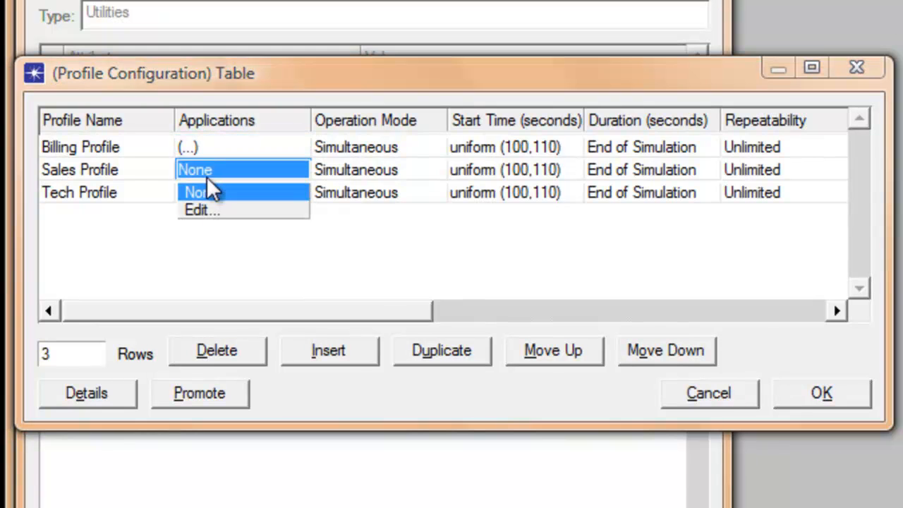
{"action": "left_click", "coordinate": [208, 209]}
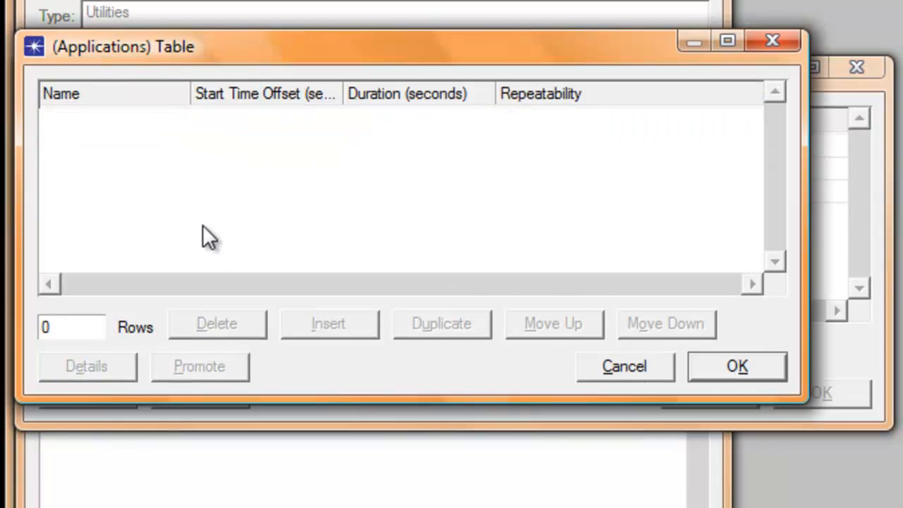
{"action": "left_click", "coordinate": [81, 328]}
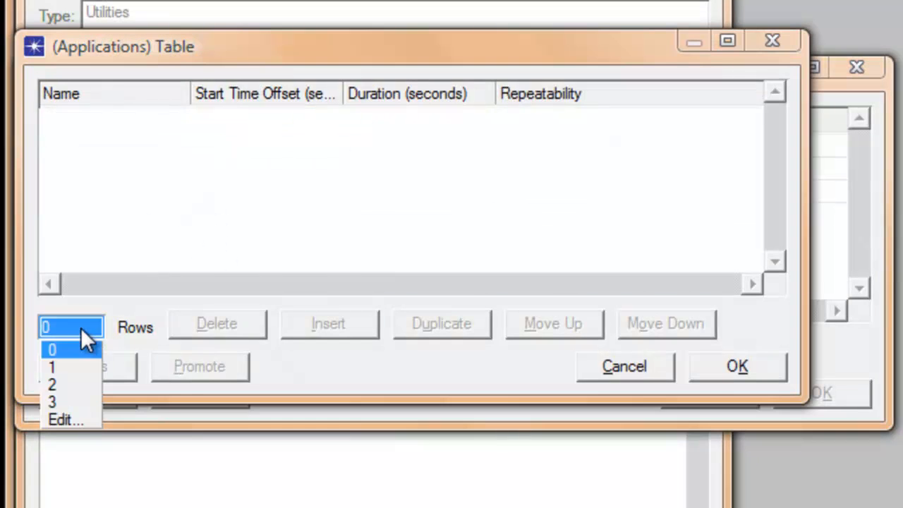
{"action": "left_click", "coordinate": [54, 401]}
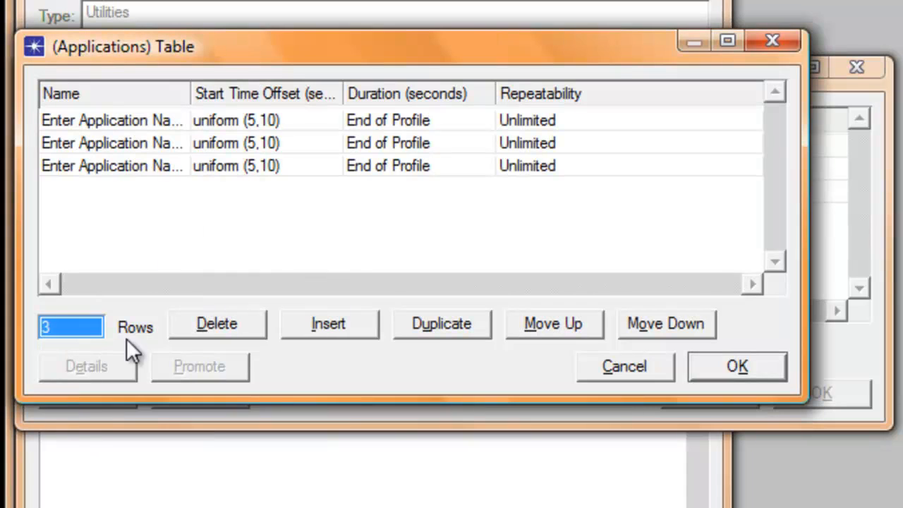
Assign Database Access (Light), Email (Heavy) and Web Browsing (Heavy HTTP1.1) to the Sales Profile's three application rows and confirm the table.
{"action": "left_click", "coordinate": [149, 120]}
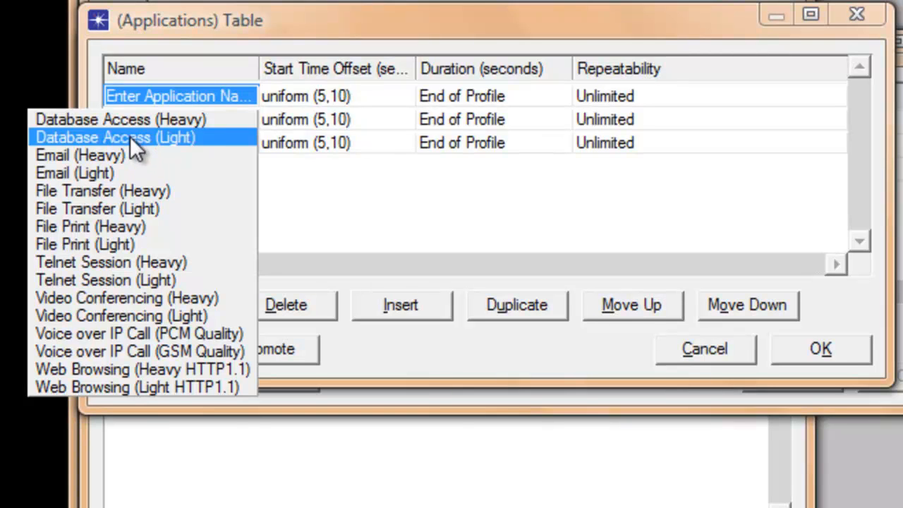
{"action": "left_click", "coordinate": [130, 137]}
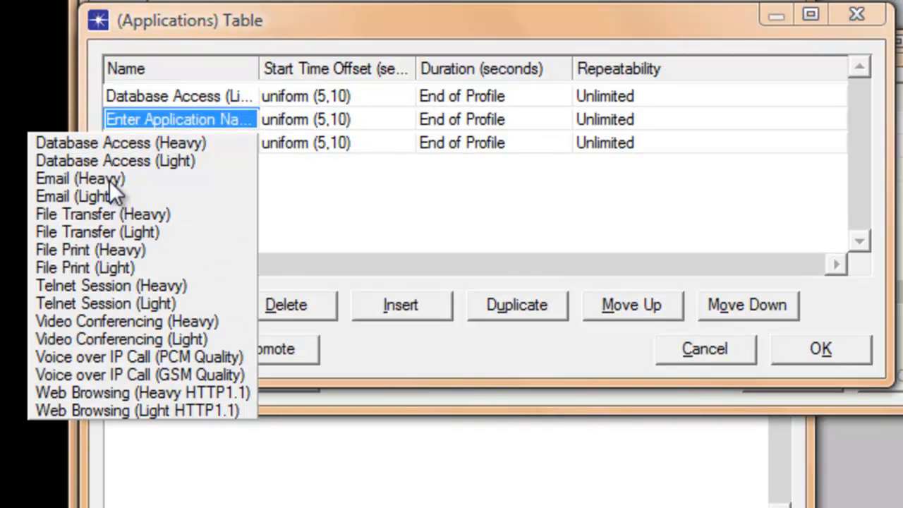
{"action": "left_click", "coordinate": [110, 181]}
{"action": "left_click", "coordinate": [141, 143]}
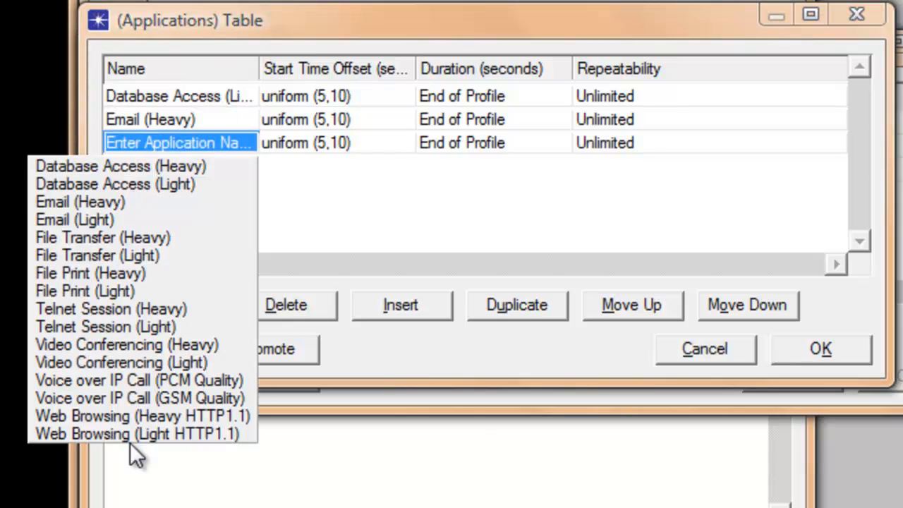
{"action": "left_click", "coordinate": [138, 417]}
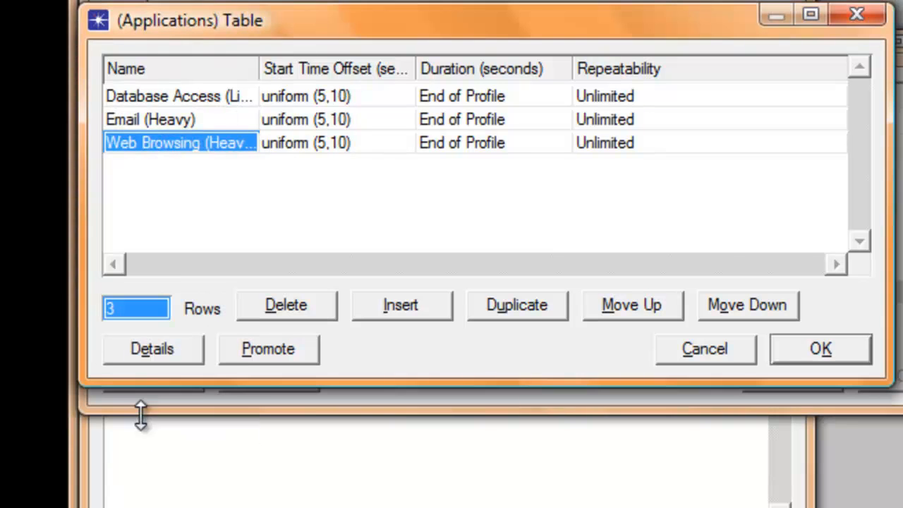
{"action": "left_click", "coordinate": [713, 377]}
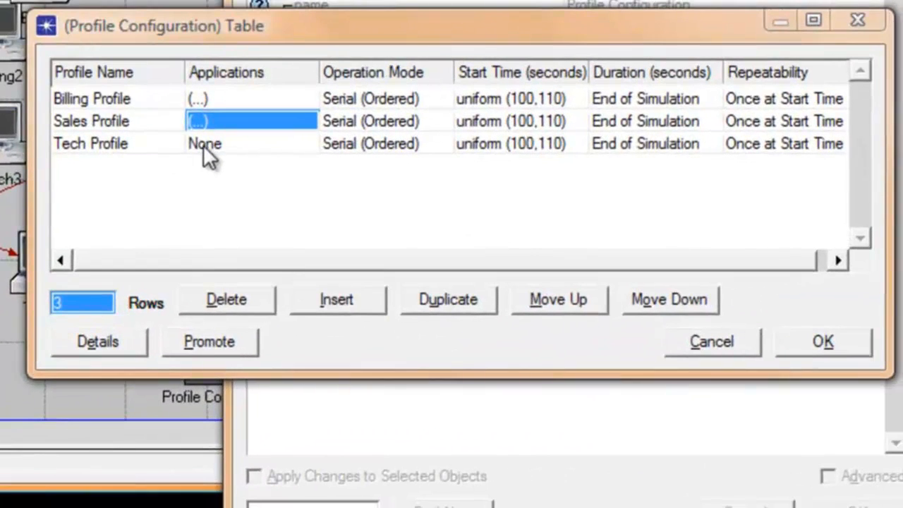
Open the applications table of the Tech Profile and set it to 3 rows.
{"action": "left_click", "coordinate": [496, 303]}
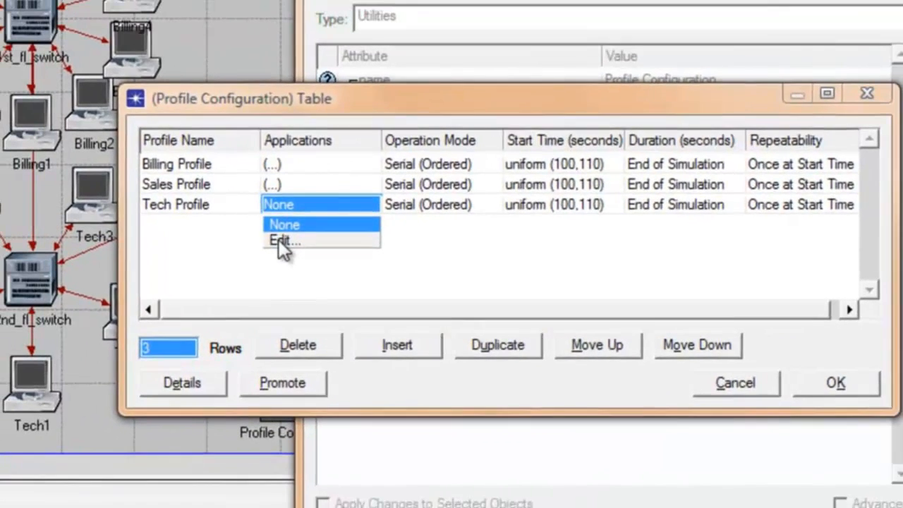
{"action": "left_click", "coordinate": [185, 192]}
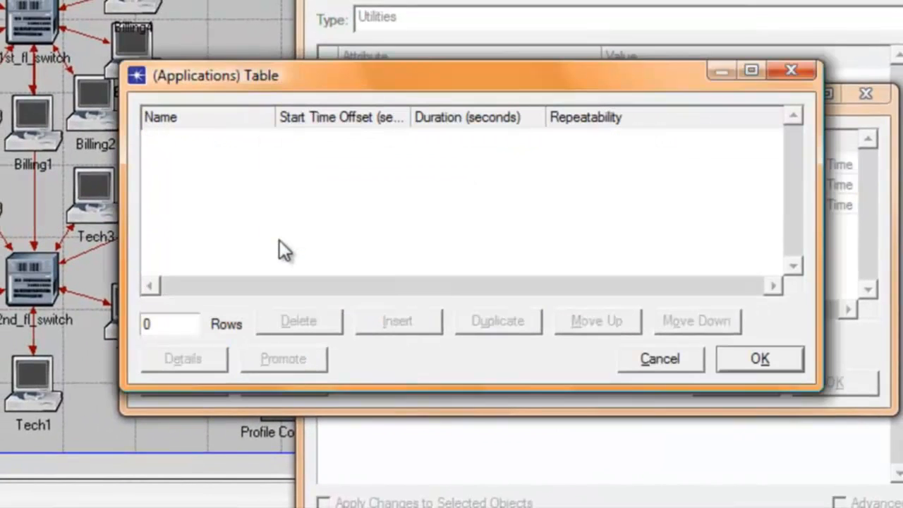
{"action": "left_click", "coordinate": [171, 326]}
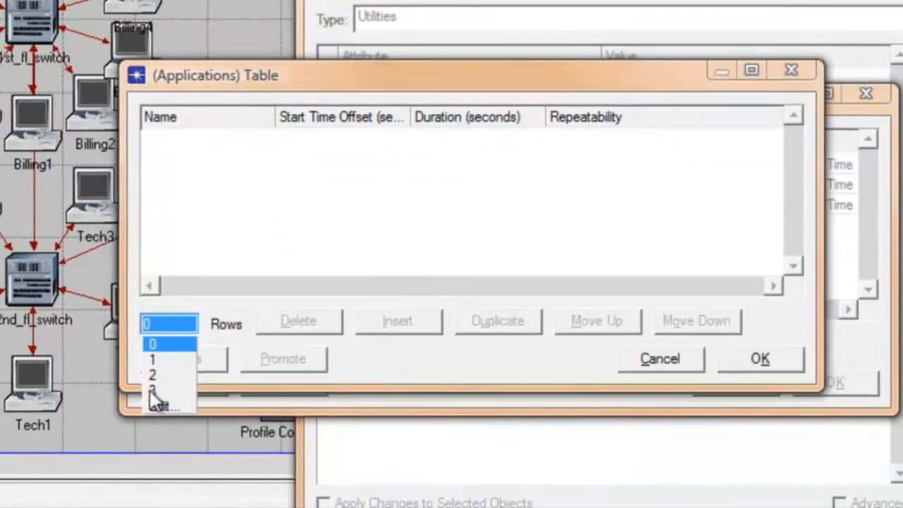
{"action": "left_click", "coordinate": [153, 390]}
Assign Database Access (Heavy), Email (Heavy) and Web Browsing (Heavy HTTP1.1) to the Tech Profile's three application rows and confirm the table.
{"action": "left_click", "coordinate": [226, 136]}
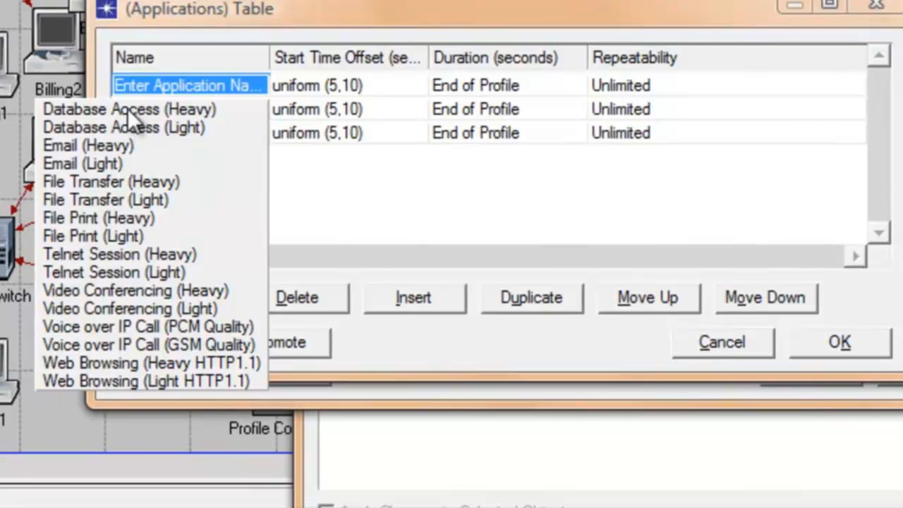
{"action": "left_click", "coordinate": [127, 109]}
{"action": "left_click", "coordinate": [175, 116]}
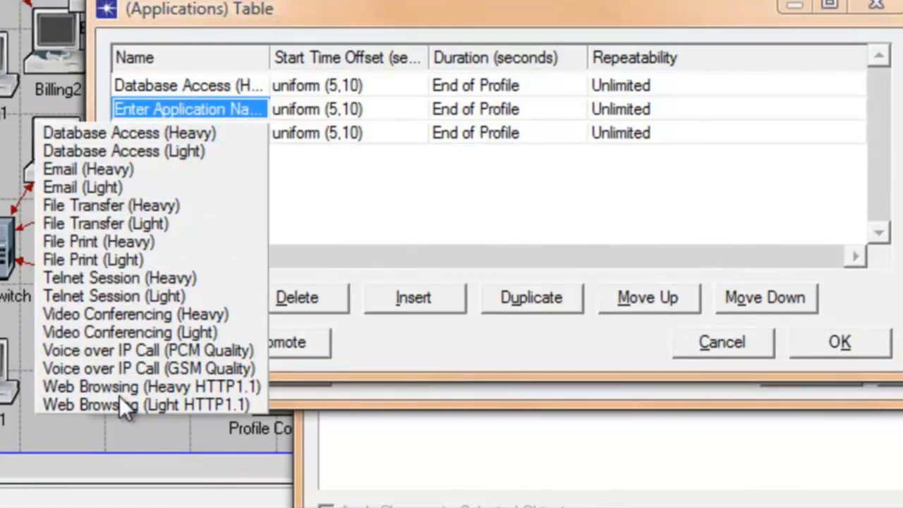
{"action": "left_click", "coordinate": [64, 170]}
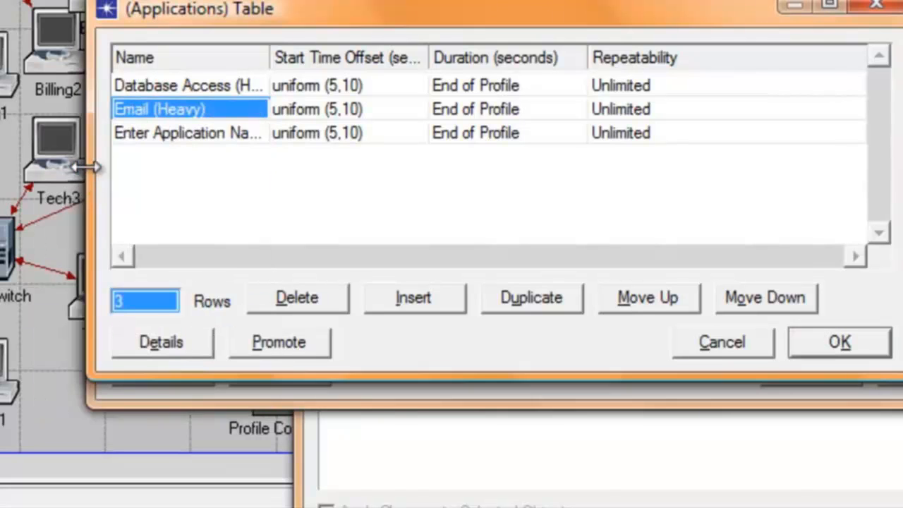
{"action": "left_click", "coordinate": [172, 133]}
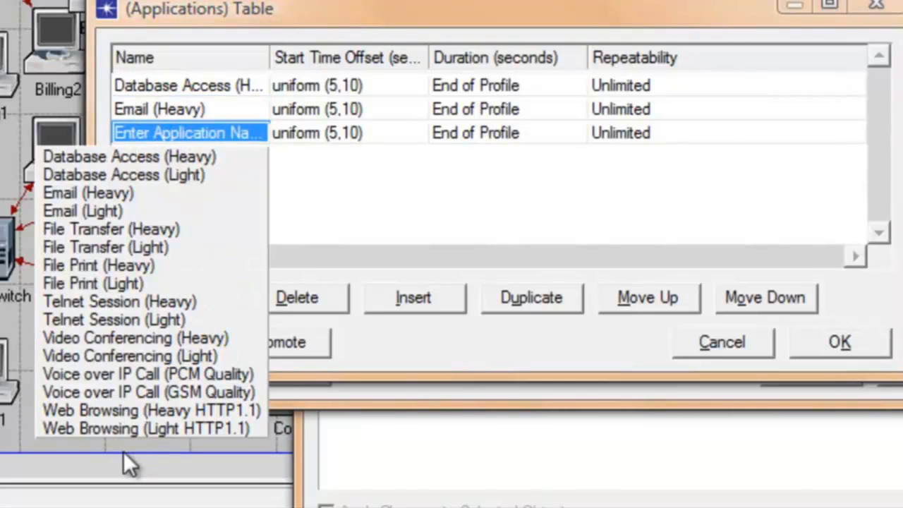
{"action": "left_click", "coordinate": [135, 411]}
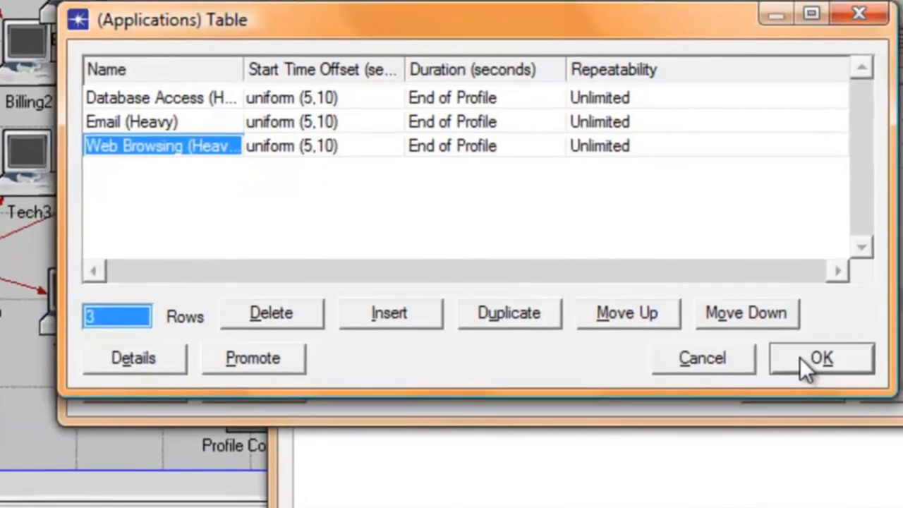
{"action": "left_click", "coordinate": [800, 357]}
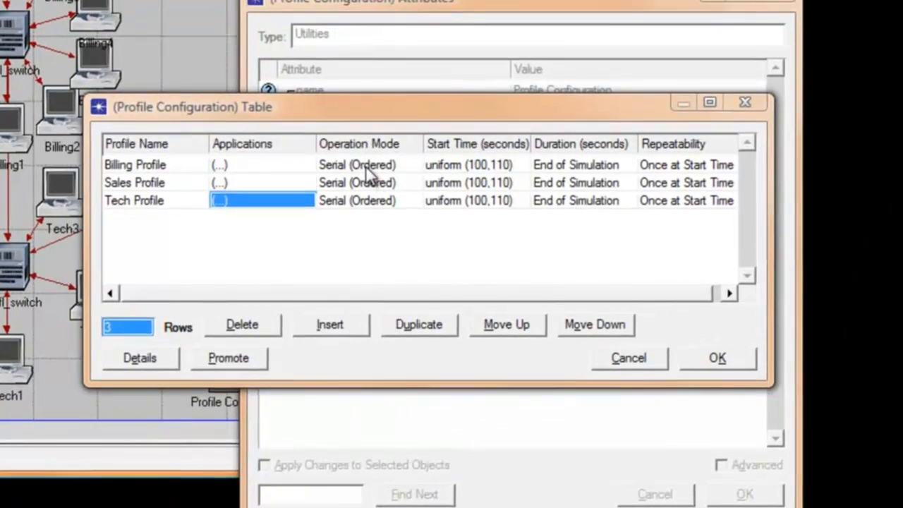
Set the operation mode of the Billing, Sales and Tech profiles to Simultaneous.
{"action": "left_click", "coordinate": [361, 168]}
{"action": "left_click", "coordinate": [351, 214]}
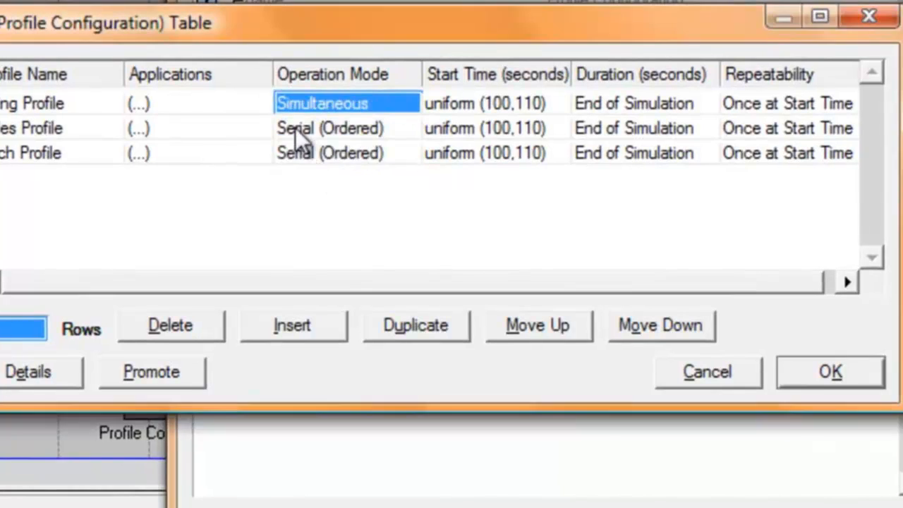
{"action": "left_click", "coordinate": [330, 187]}
{"action": "left_click", "coordinate": [303, 191]}
{"action": "left_click", "coordinate": [295, 155]}
{"action": "left_click", "coordinate": [311, 214]}
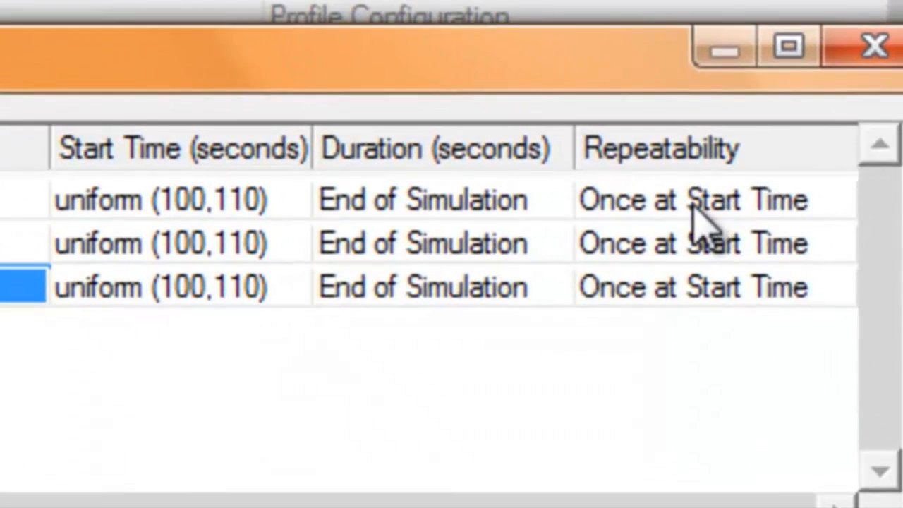
Set the repeatability of the Billing, Sales and Tech profiles to Unlimited and confirm the profile configuration table.
{"action": "left_click", "coordinate": [801, 101]}
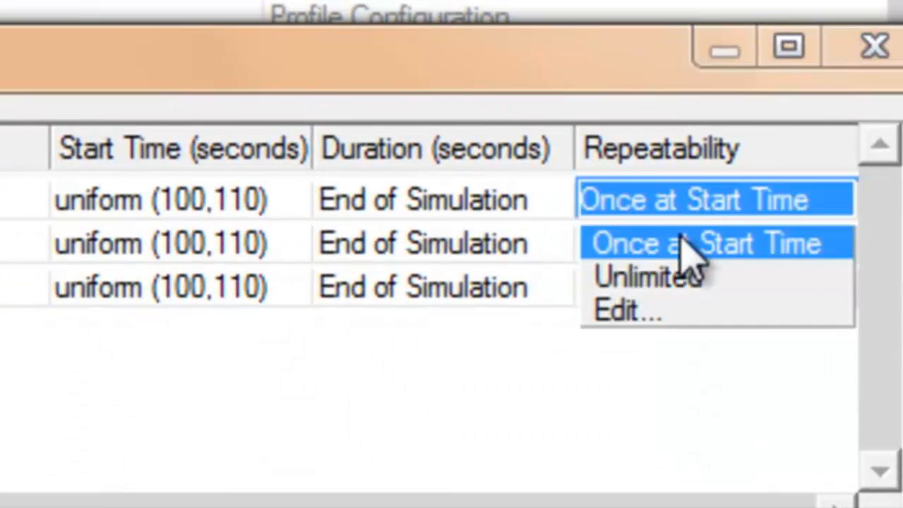
{"action": "left_click", "coordinate": [643, 278]}
{"action": "left_click", "coordinate": [625, 246]}
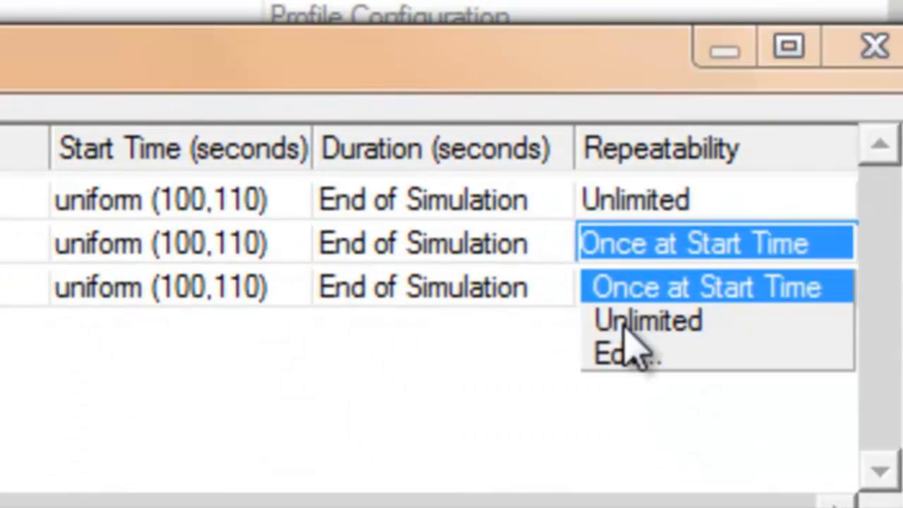
{"action": "left_click", "coordinate": [630, 320]}
{"action": "left_click", "coordinate": [627, 286]}
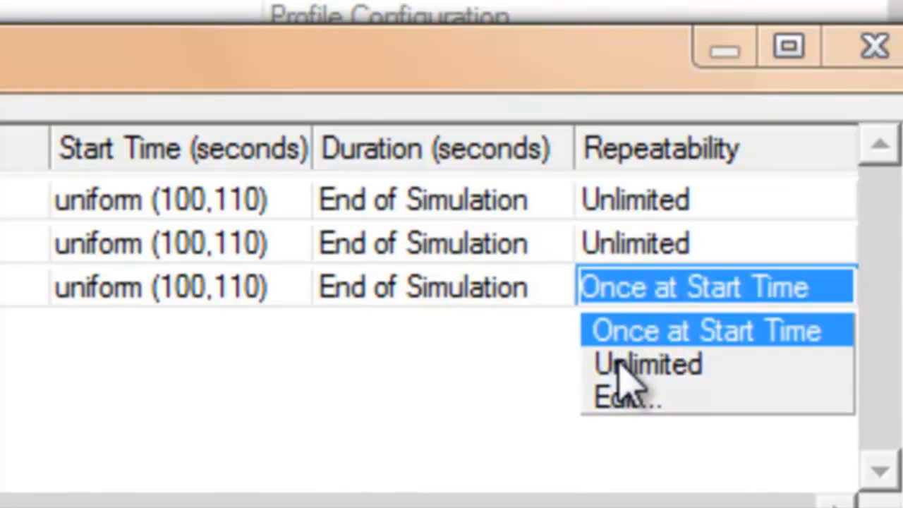
{"action": "left_click", "coordinate": [620, 360]}
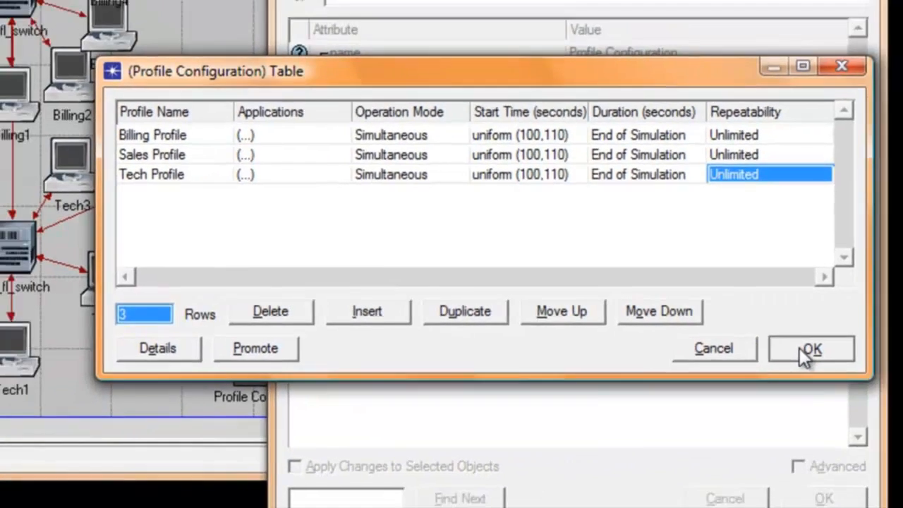
{"action": "left_click", "coordinate": [846, 355]}
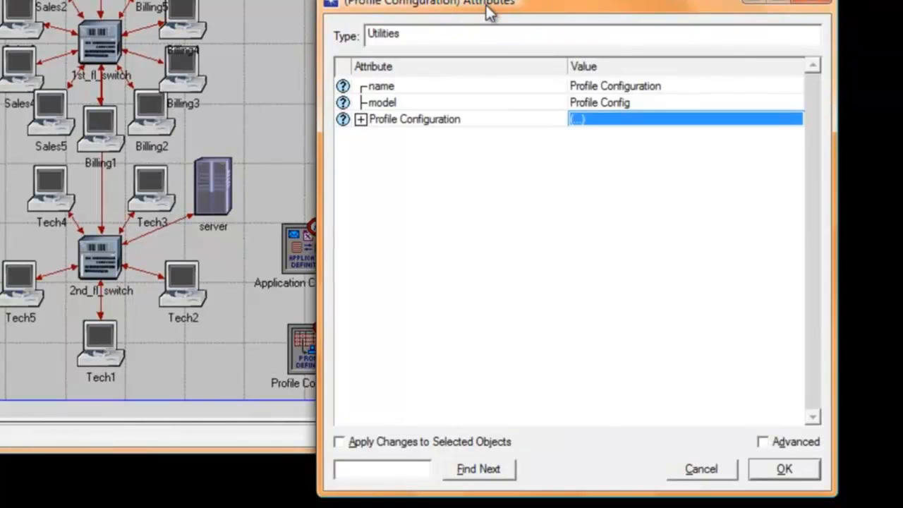